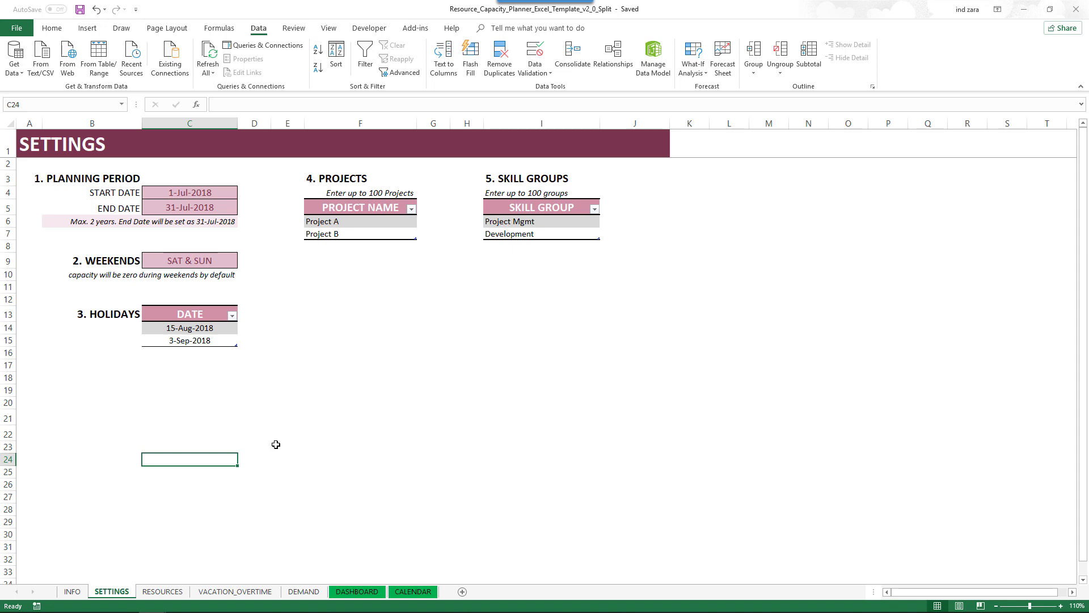
- Review the RESOURCES, VACATION_OVERTIME and DEMAND tables in turn, ending on the filtered DEMAND task list
left_click(162, 591)
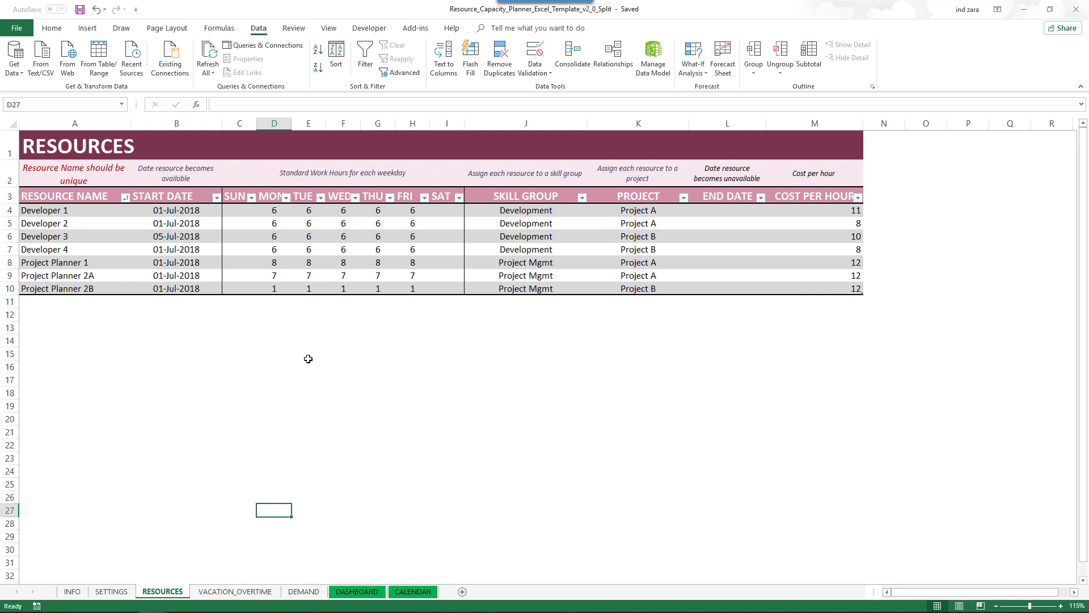
left_click(238, 591)
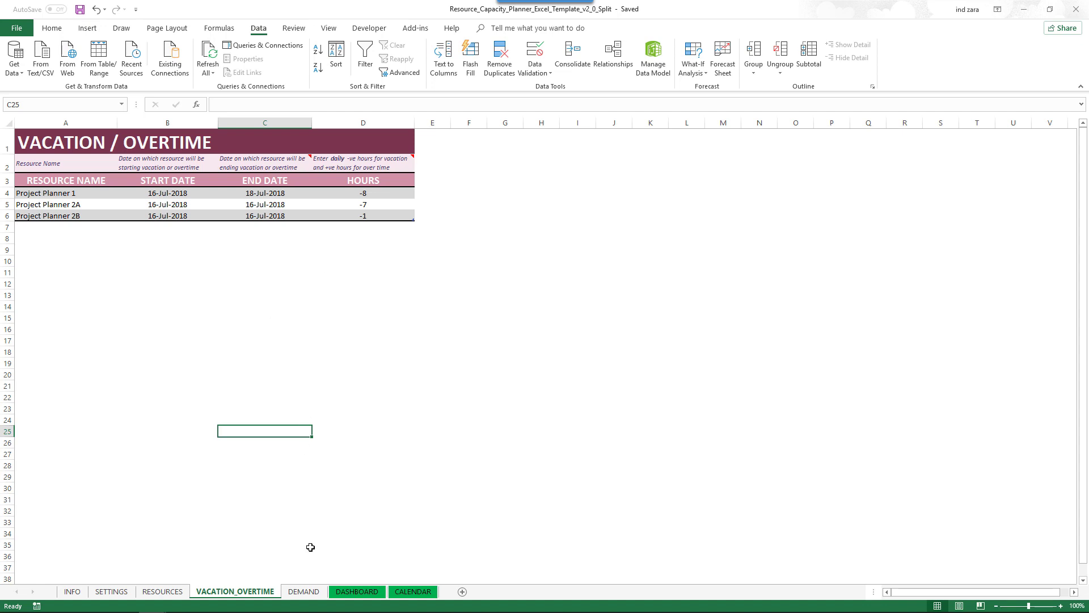
left_click(312, 594)
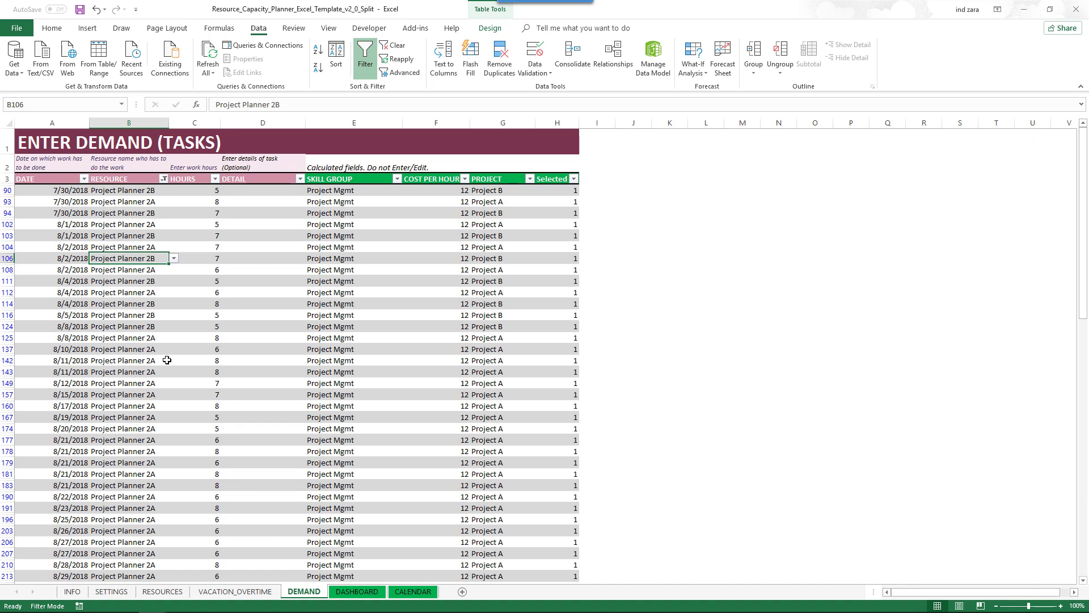
- Bring up the DASHBOARD summary of 830 capacity versus 641 demand hours
left_click(357, 591)
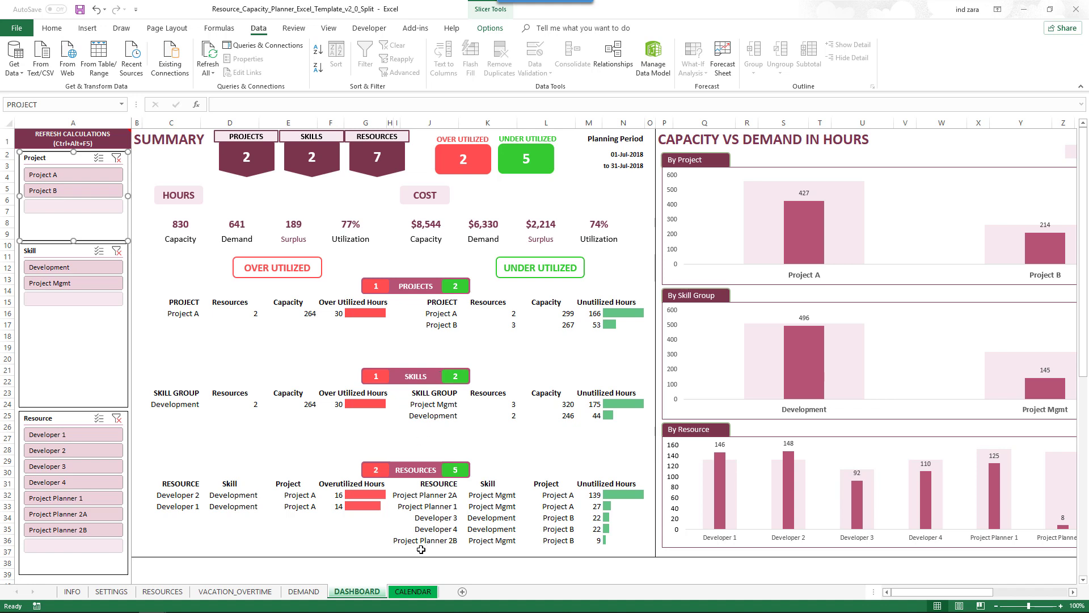
- On the CALENDAR sheet, set the Measure to CAPACITY and keep the WEEKLY time dimension
left_click(413, 591)
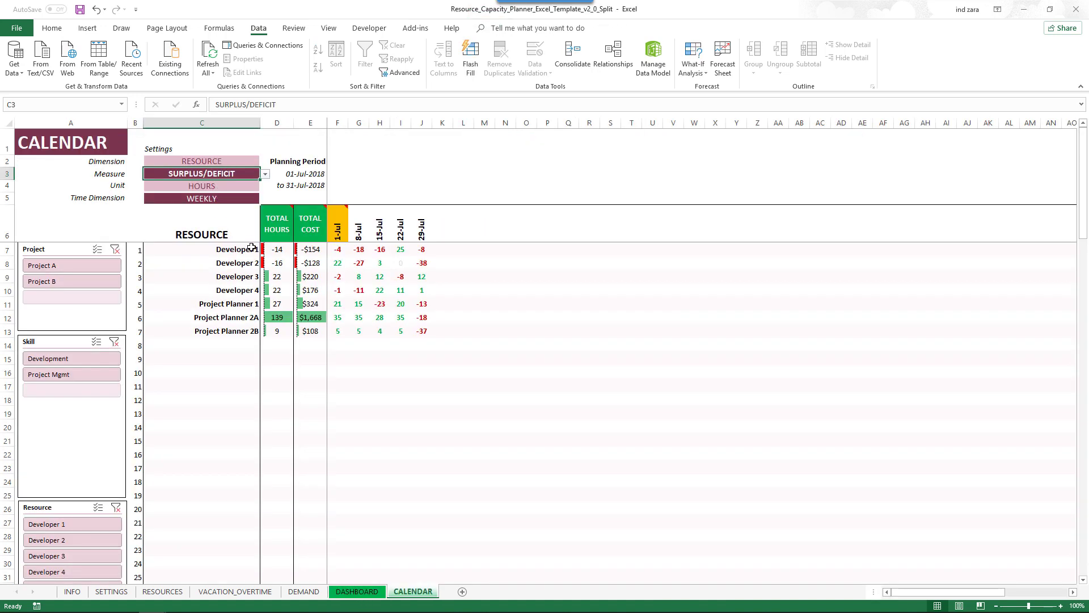
left_click(265, 174)
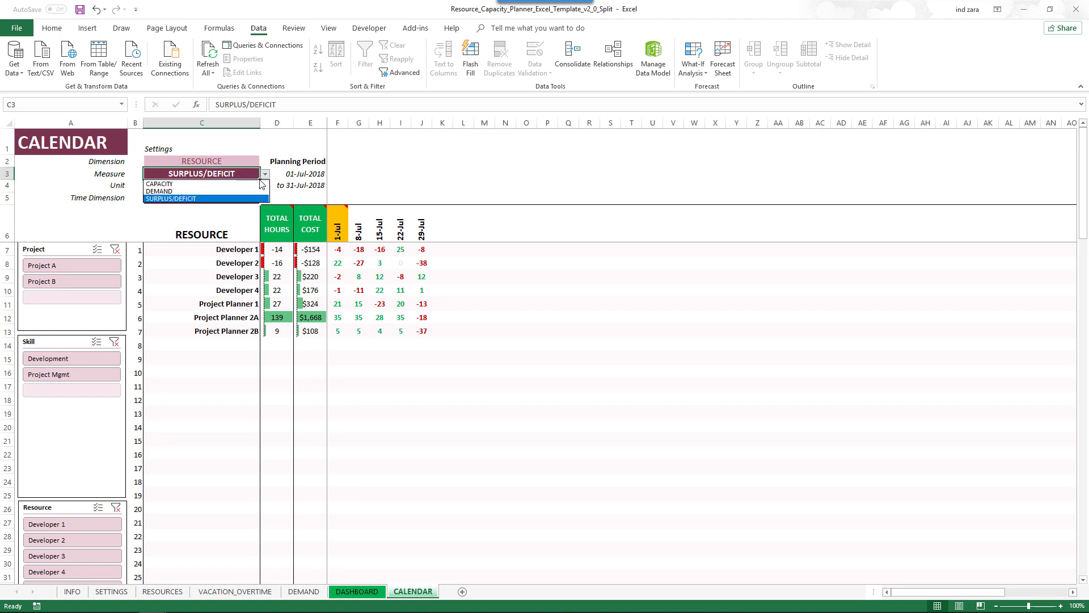
left_click(222, 183)
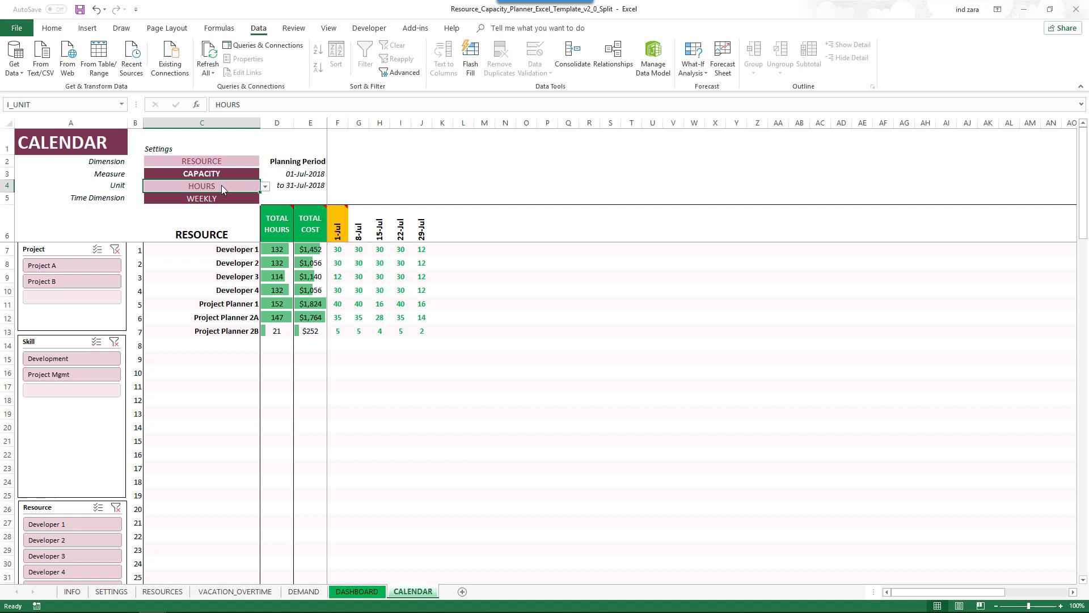
left_click(221, 186)
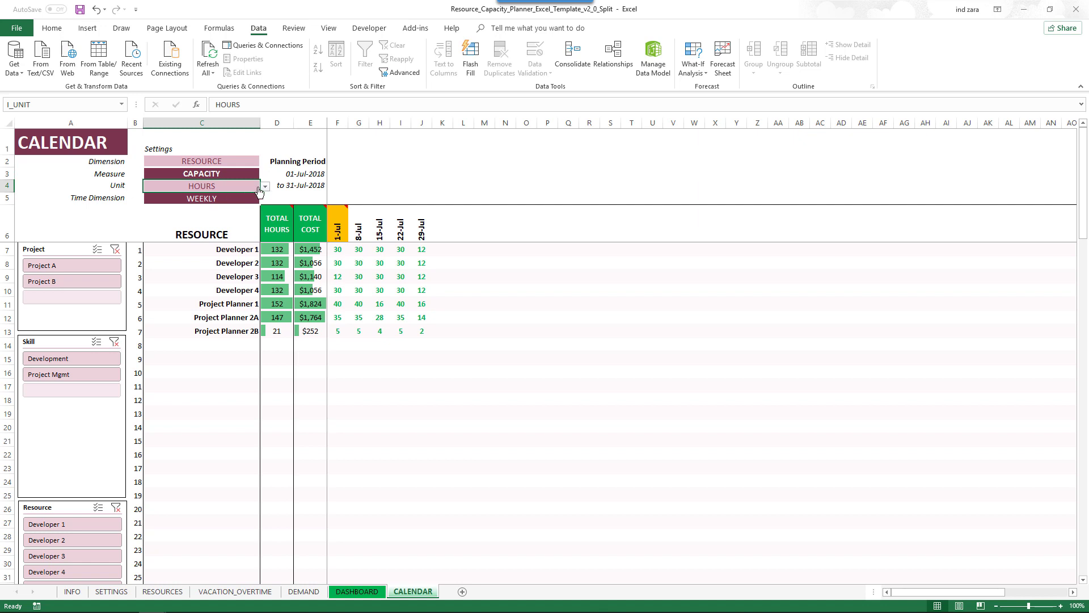
left_click(259, 199)
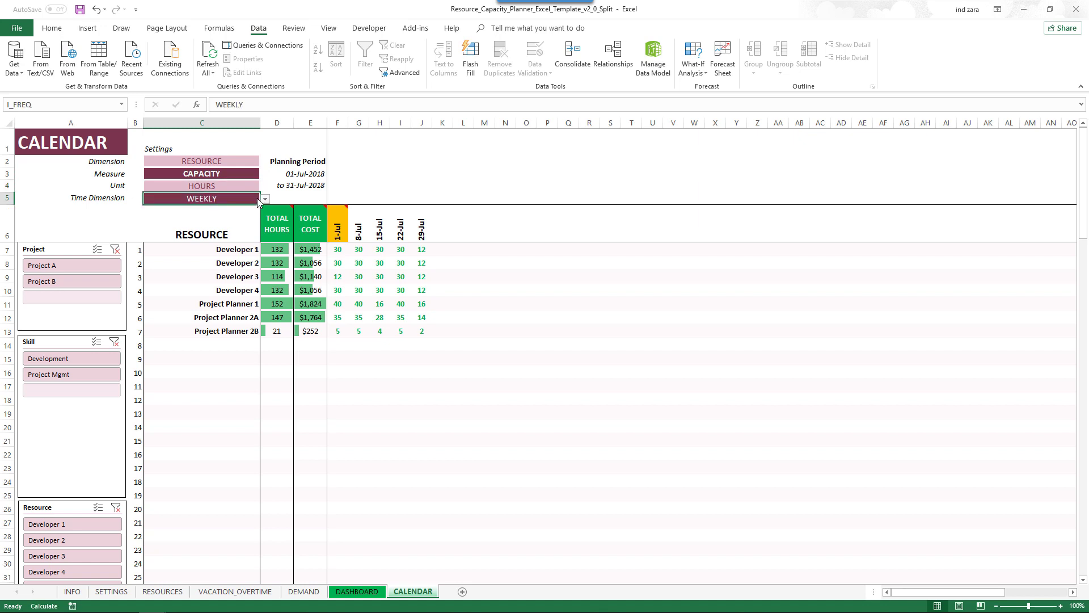
left_click(265, 199)
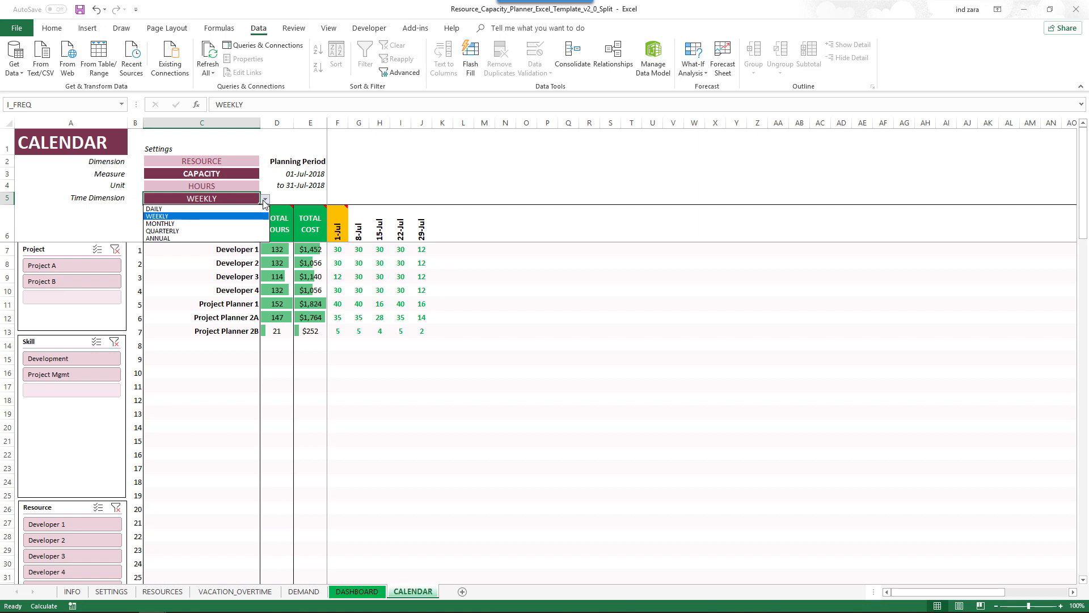
key("Return")
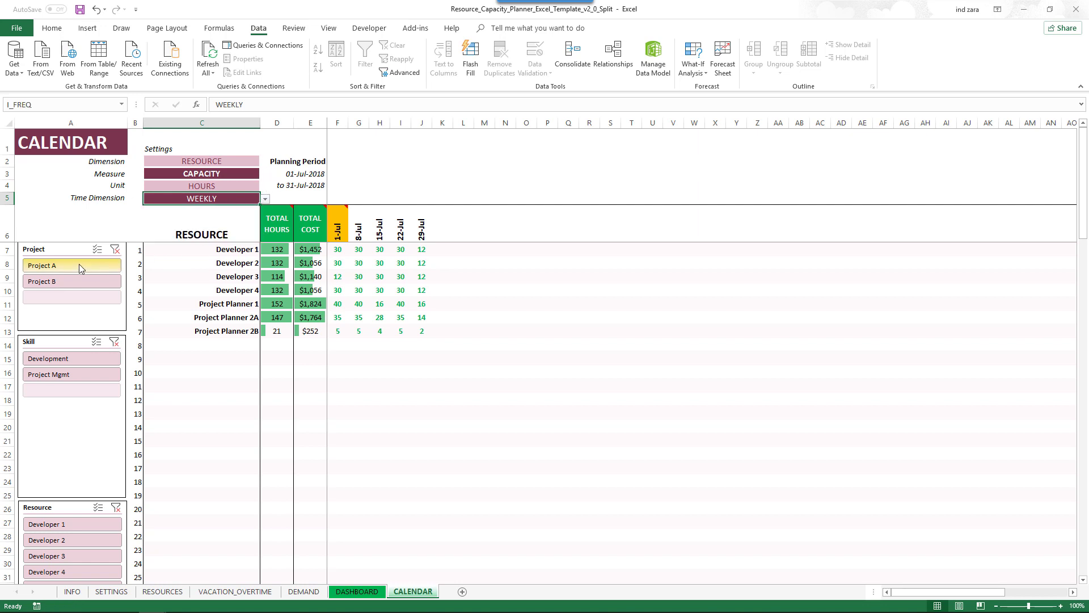
- Toggle the blank Project slicer entry off again, then return to the DASHBOARD
left_click(63, 296)
left_click(64, 296)
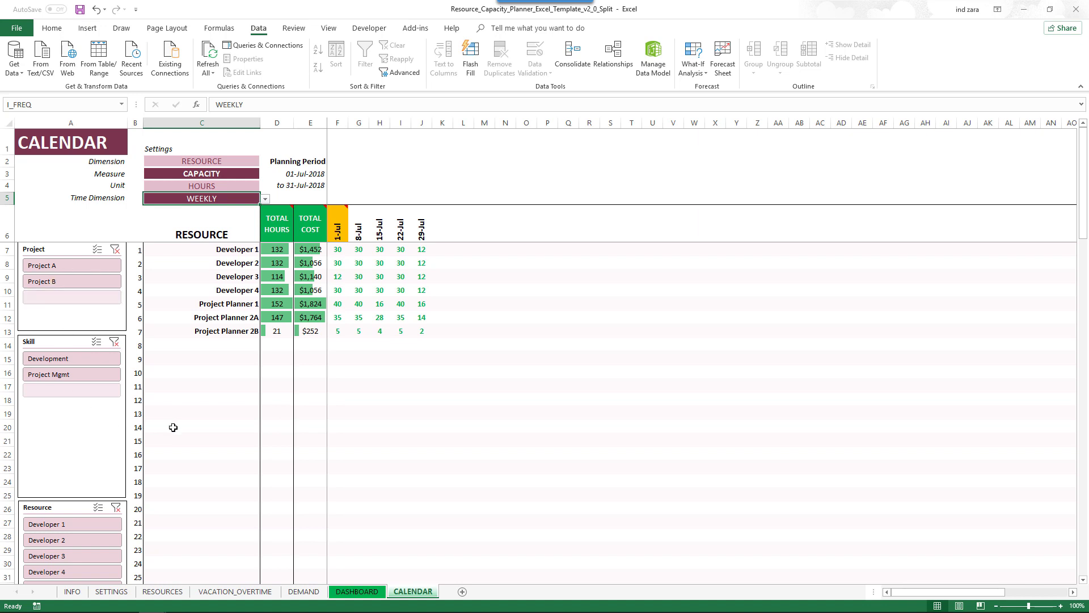
left_click(357, 591)
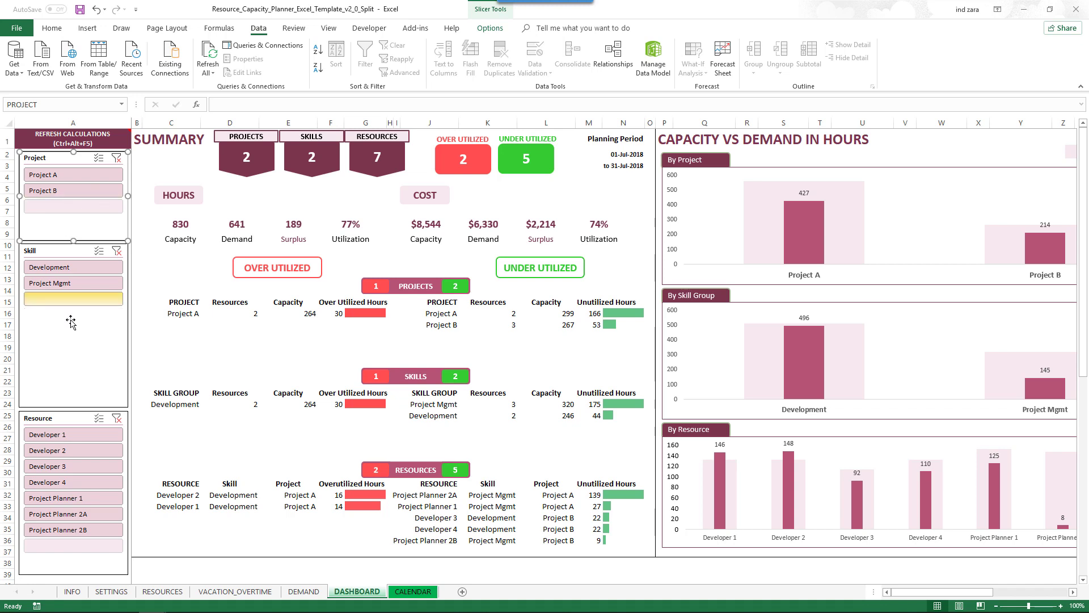
left_click(143, 274)
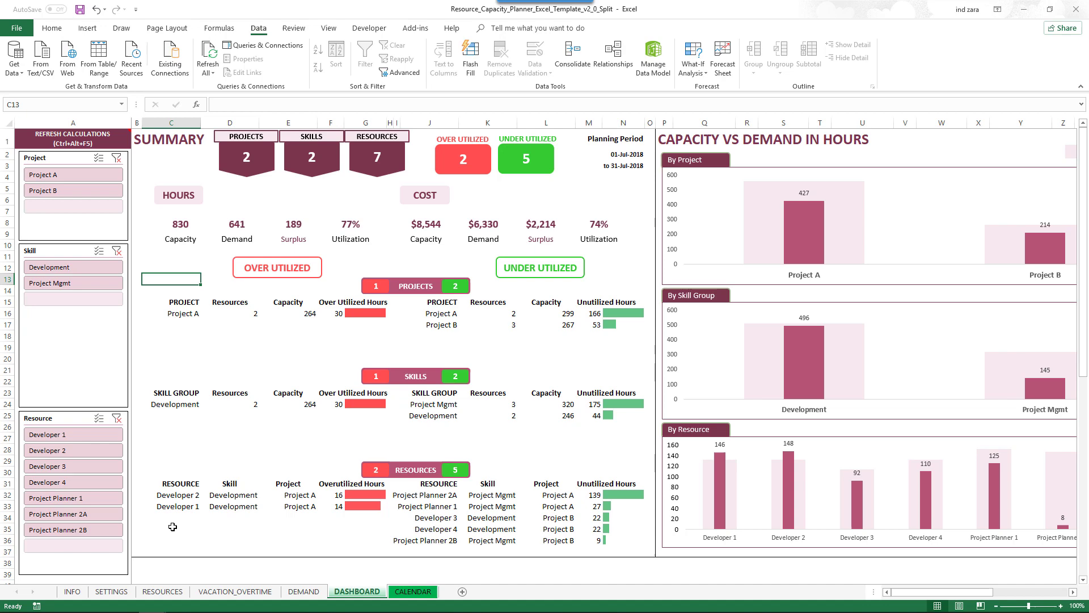
- On RESOURCES, select the Project Planner 1 row, then the Project Planner 2A and 2B rows
left_click(163, 592)
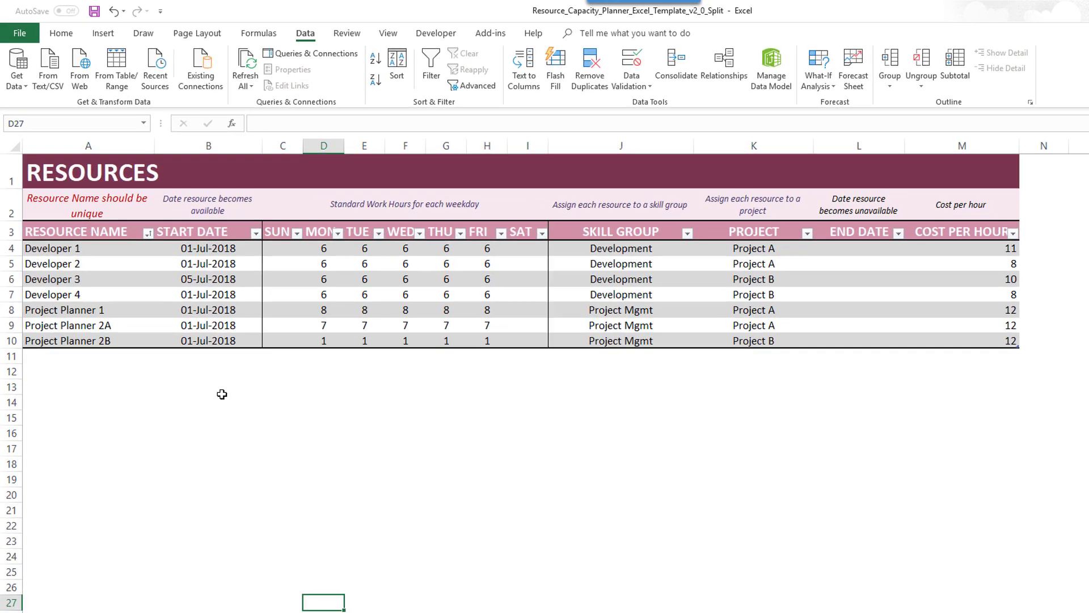
left_click(190, 331)
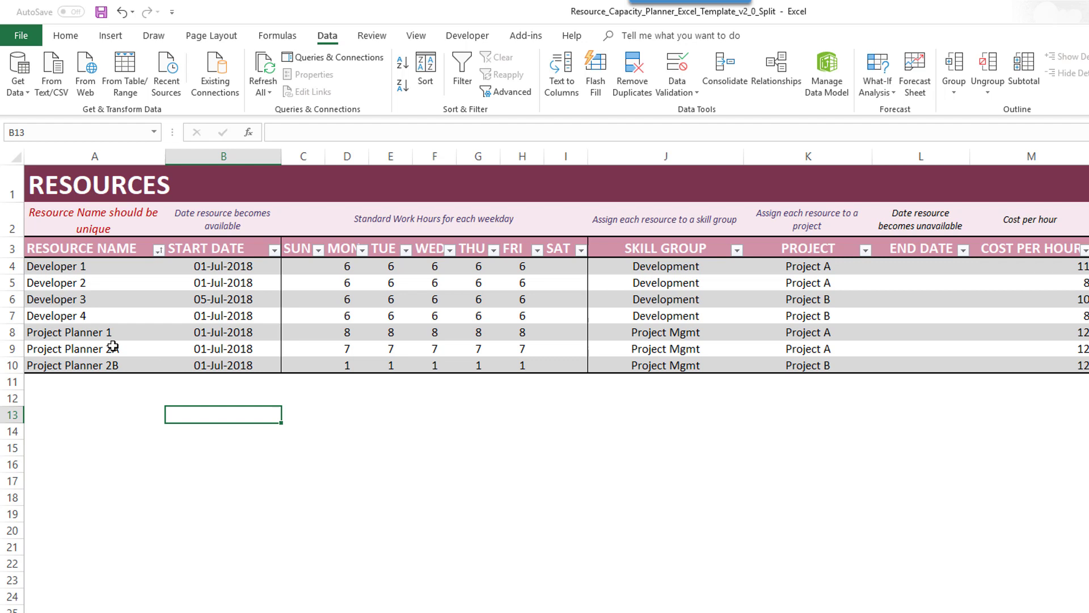
left_click(84, 329)
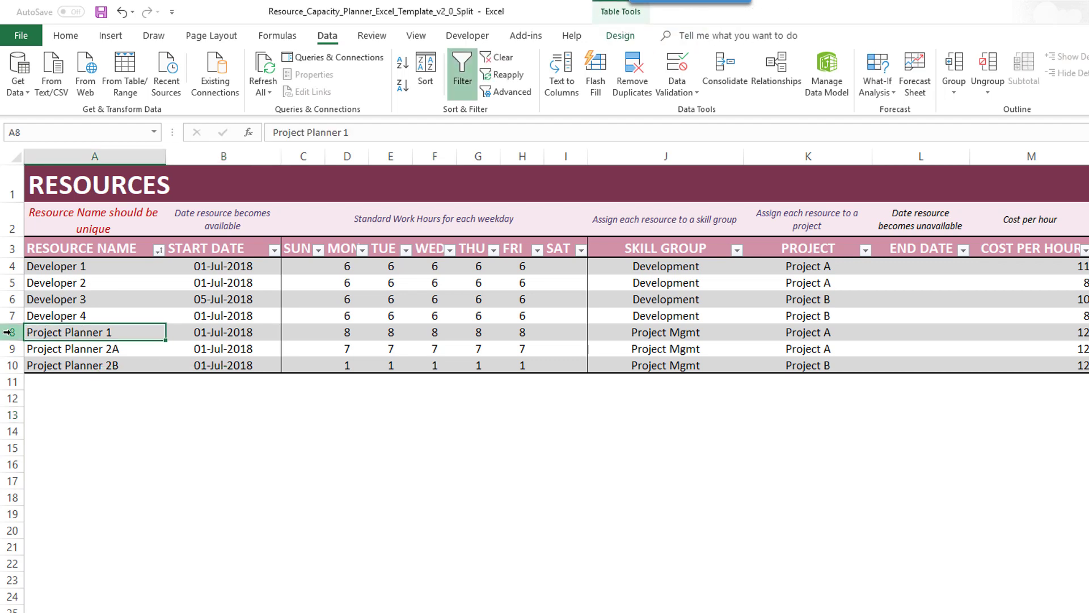
key("shift+space")
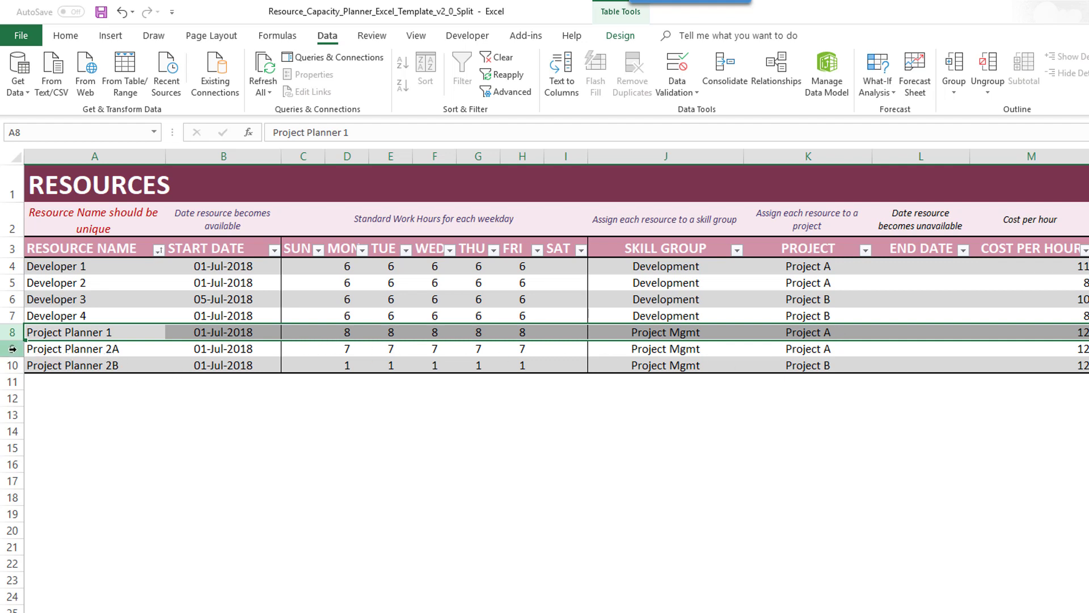
left_click_drag(11, 348, 15, 364)
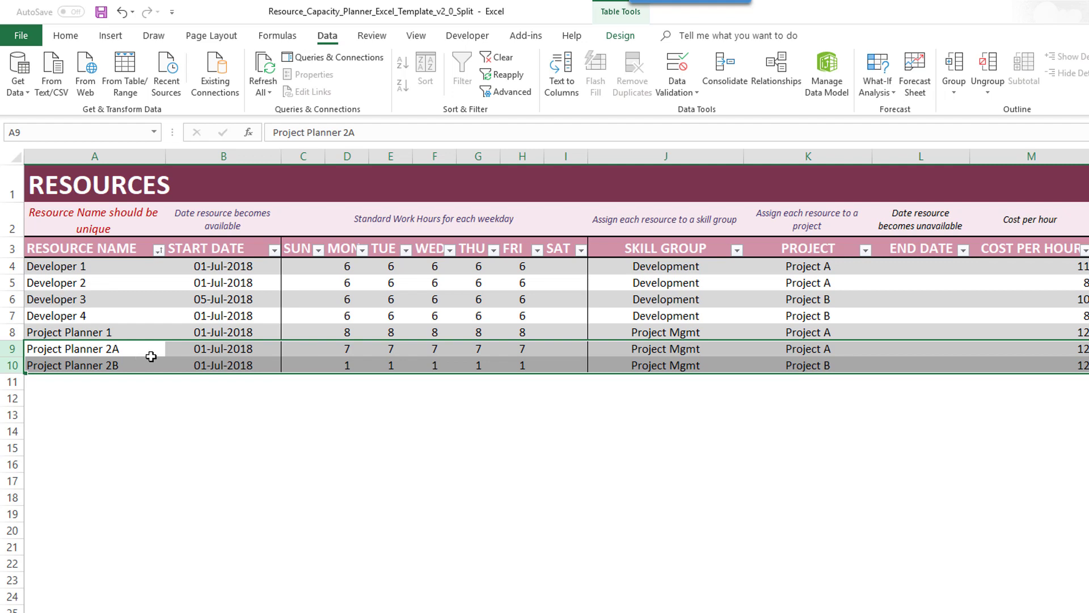
left_click(186, 395)
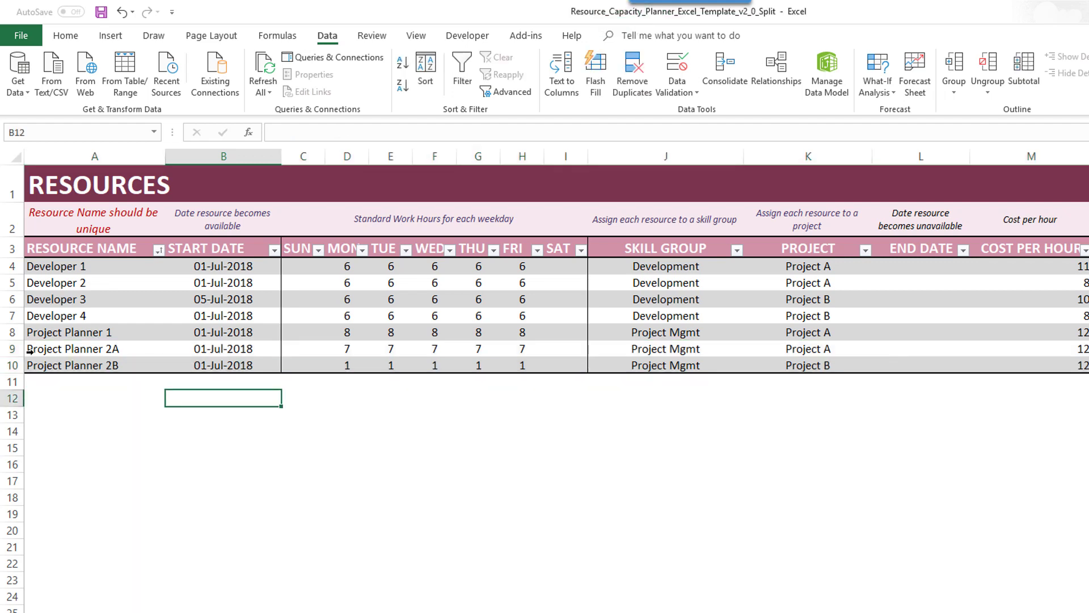
left_click_drag(13, 348, 15, 356)
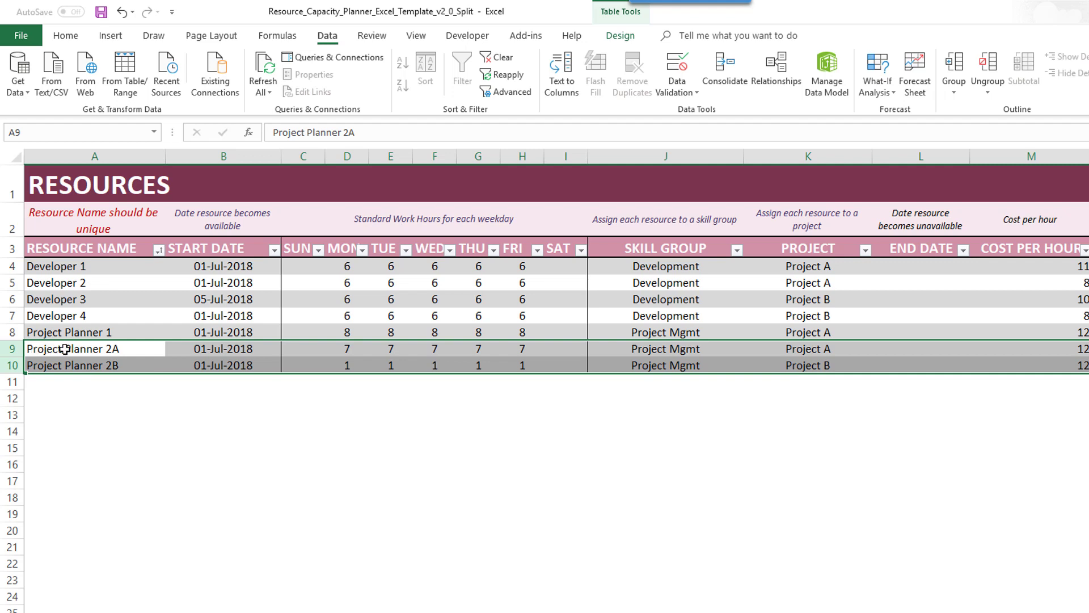
left_click(117, 350)
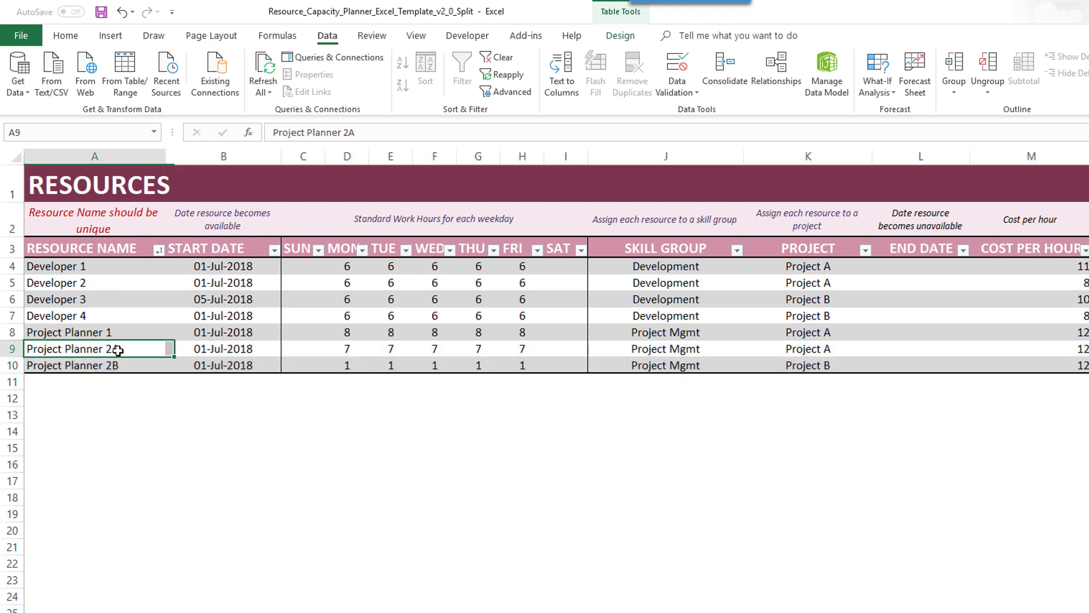
key("ctrl+a")
left_click(124, 366)
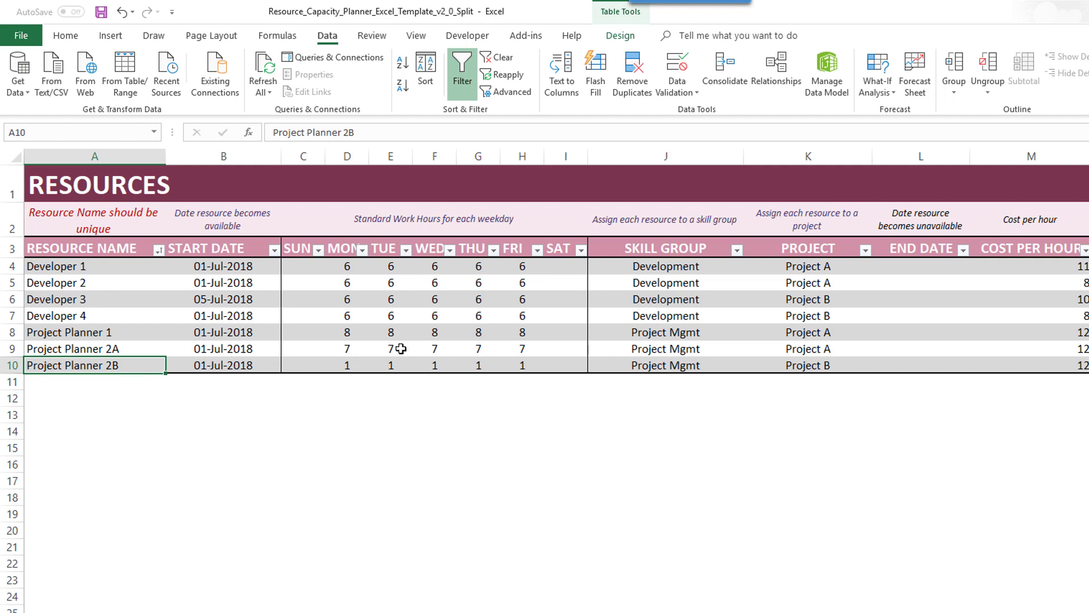
left_click(350, 349)
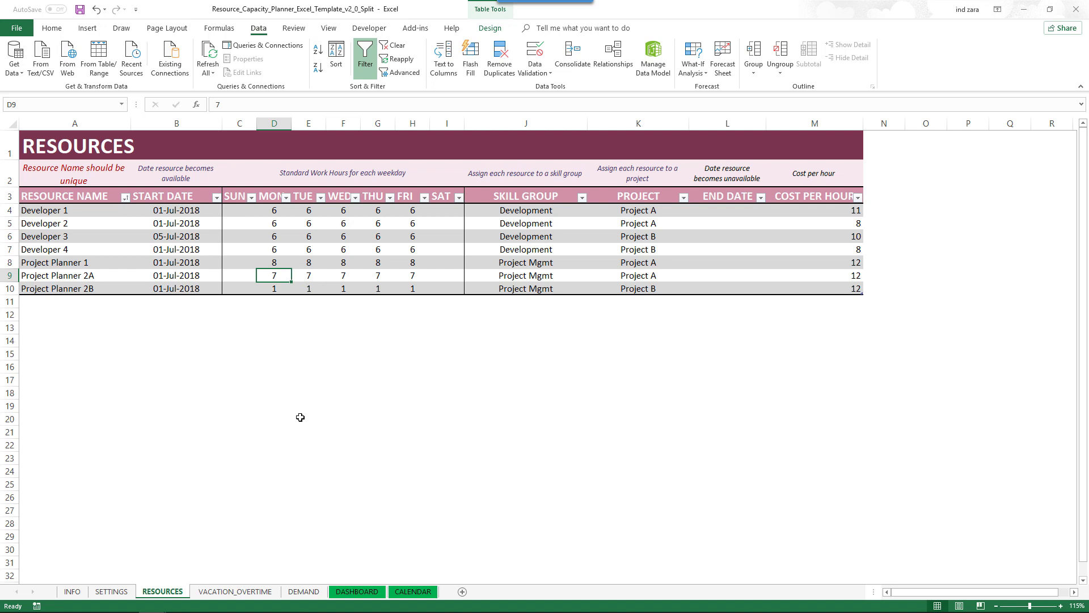
- On VACATION_OVERTIME, select the Project Planner 2A and 2B name cells
left_click(258, 592)
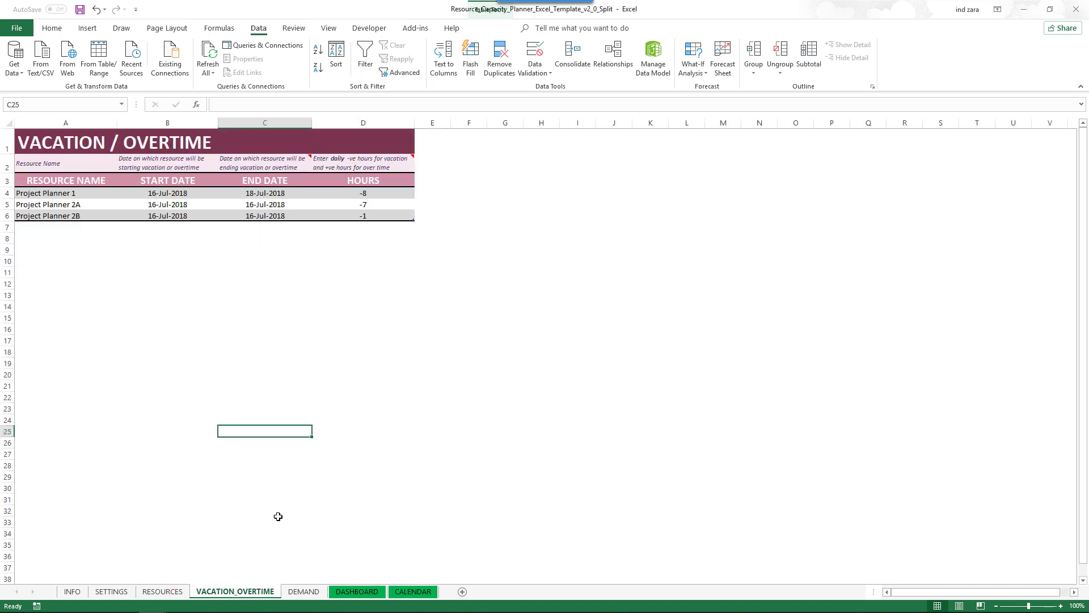
left_click(112, 266)
left_click(87, 204)
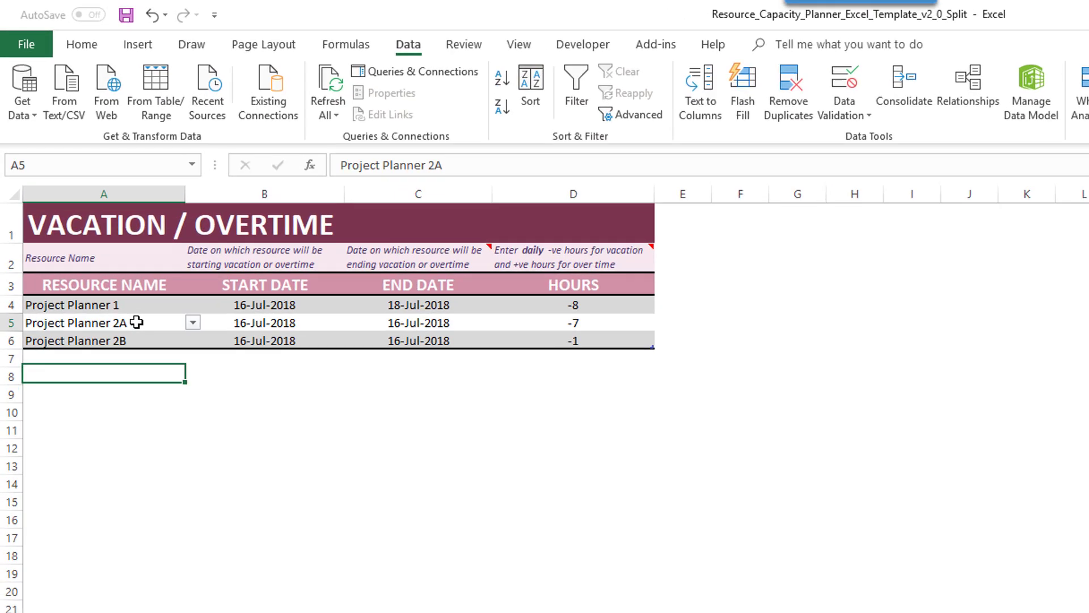
left_click_drag(131, 325, 127, 368)
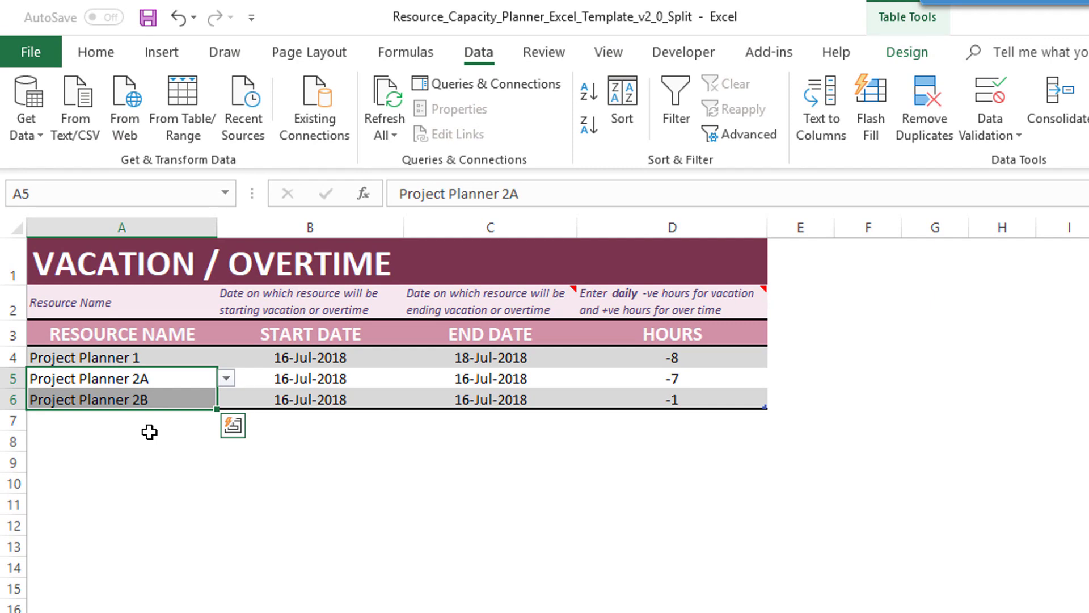
left_click(149, 434)
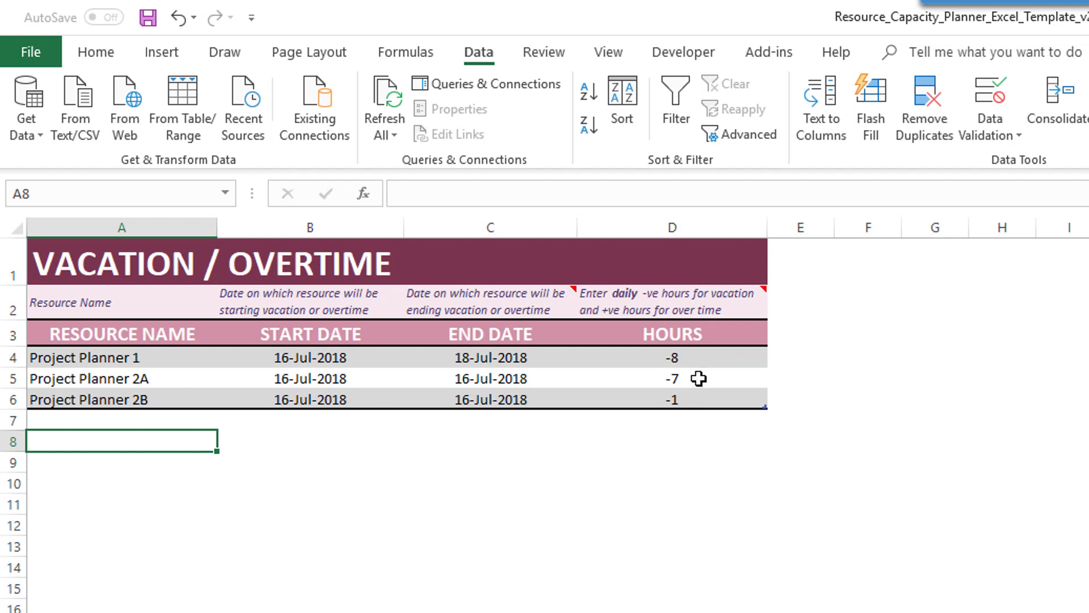
- Check the 16-Jul-2018 vacation hours: -7 for Project Planner 2A and -1 for 2B
left_click_drag(698, 377, 698, 393)
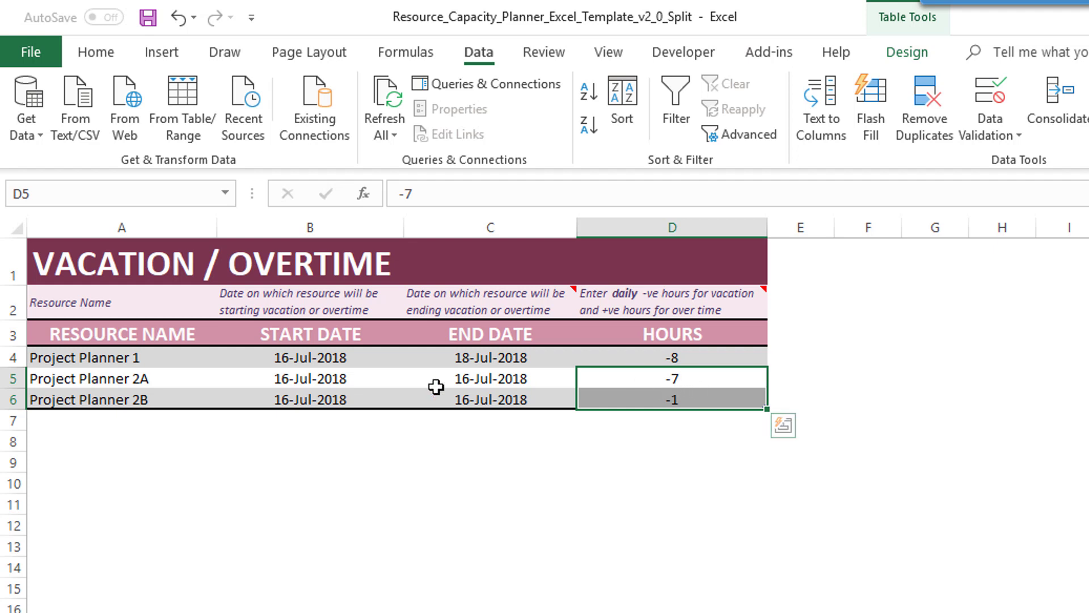
left_click_drag(129, 379, 139, 399)
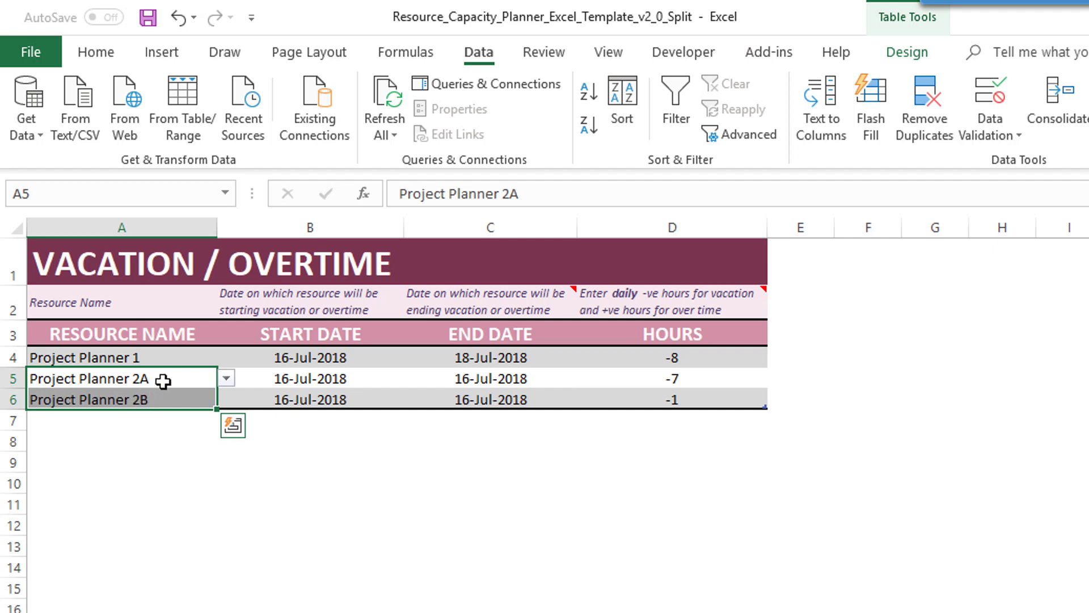
left_click(683, 379)
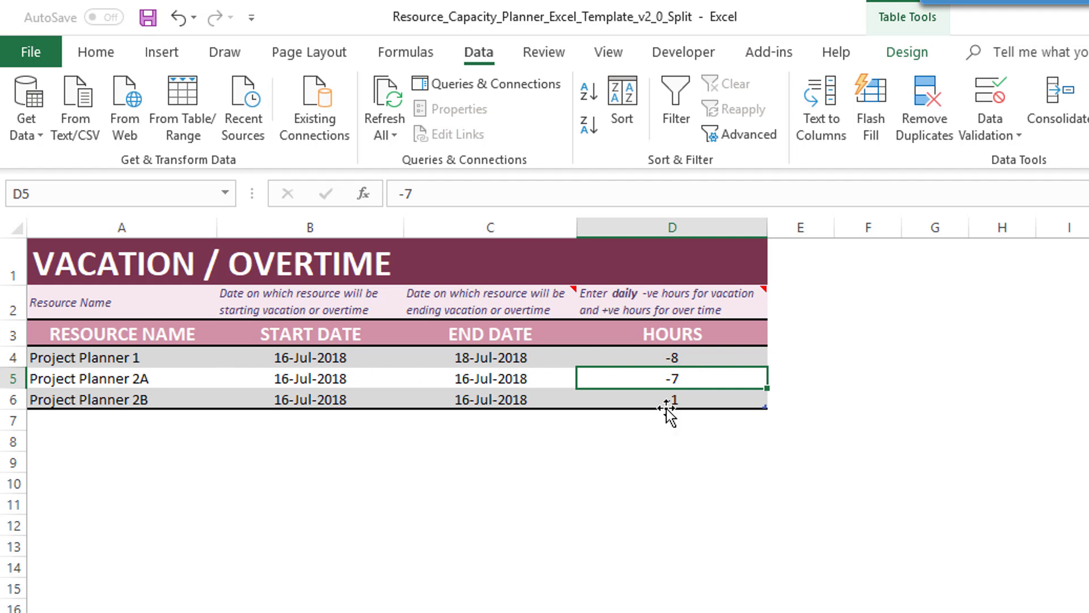
left_click(703, 404)
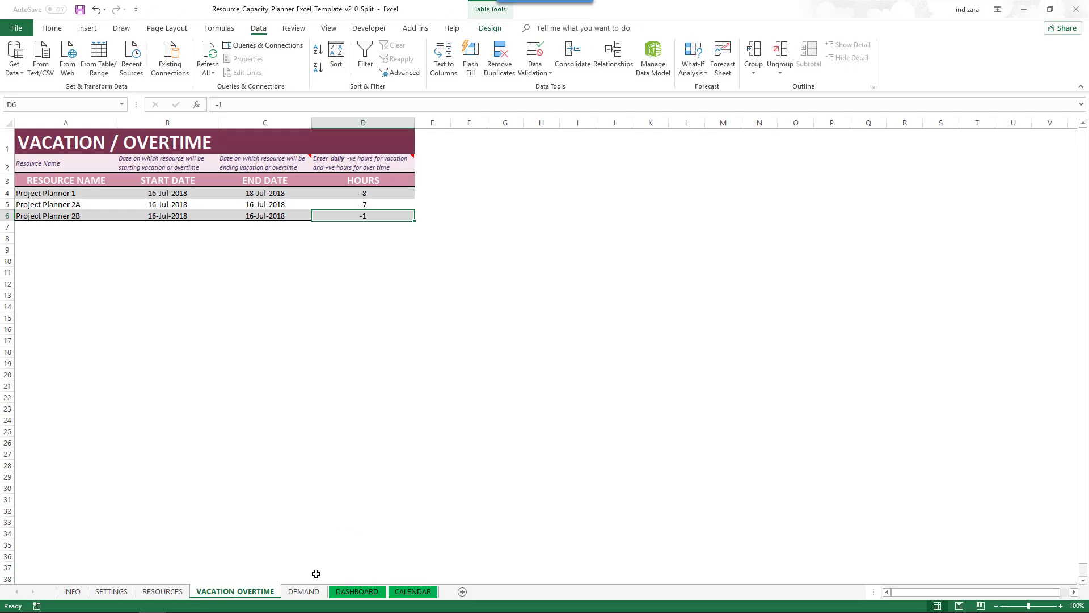
- On DEMAND, inspect the Project Planner 2A and 2B task rows 90 to 94
left_click(304, 592)
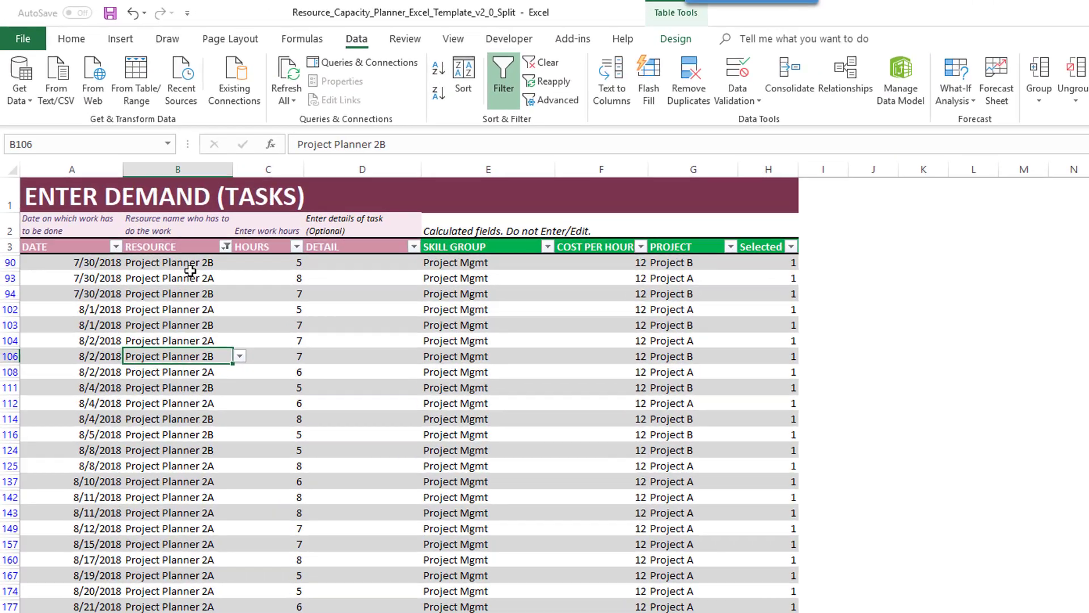
left_click(186, 264)
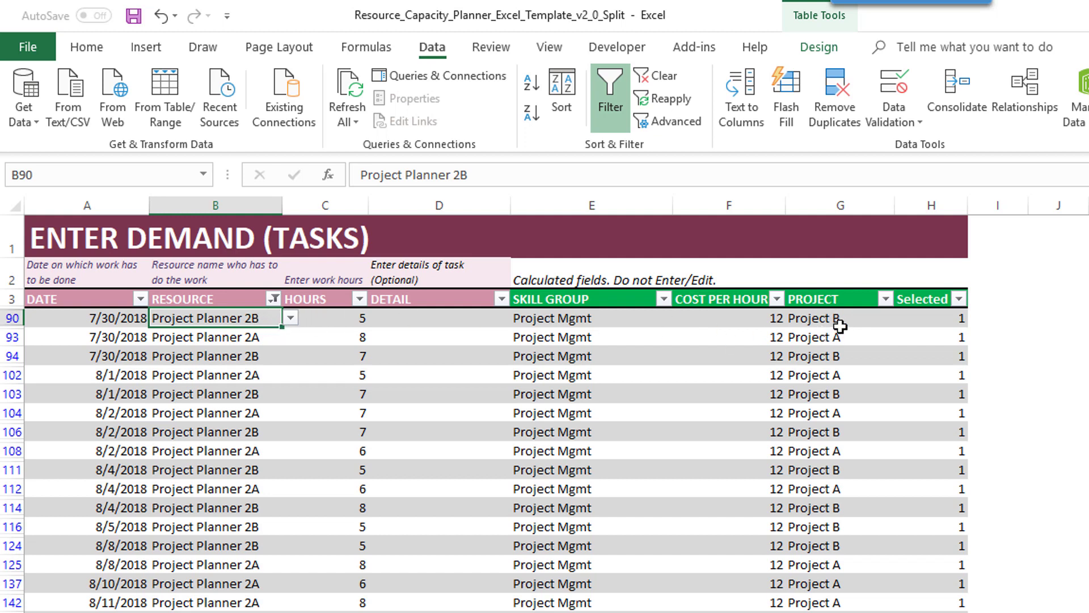
left_click(262, 334)
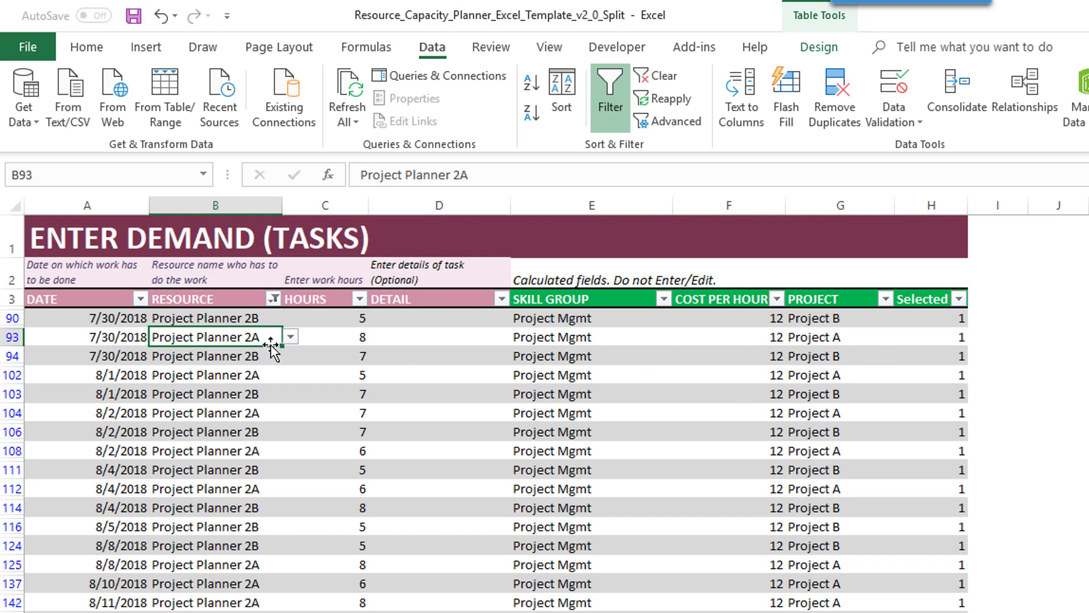
left_click(262, 316)
left_click_drag(263, 315, 253, 345)
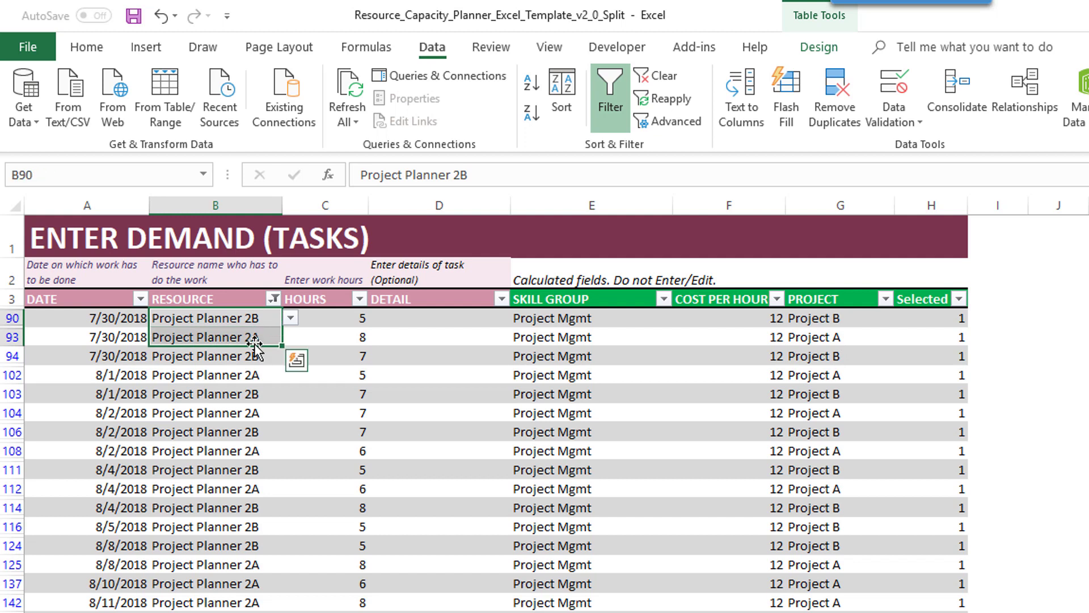
left_click(188, 357)
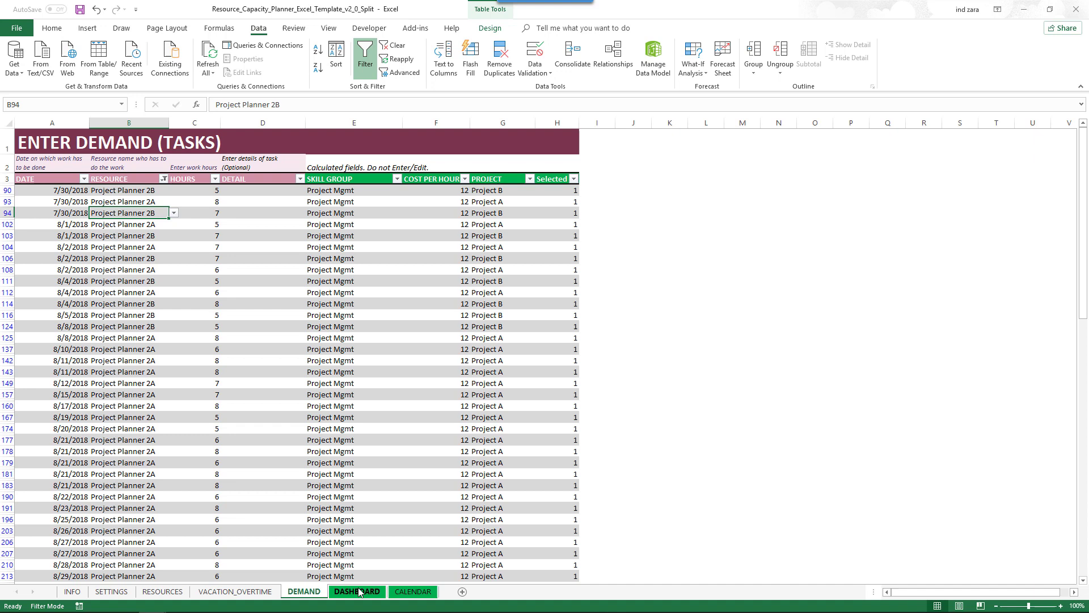
- On the DASHBOARD, check the under-utilized entries J32 and J36: 139 hours for 2A, 9 for 2B
left_click(359, 592)
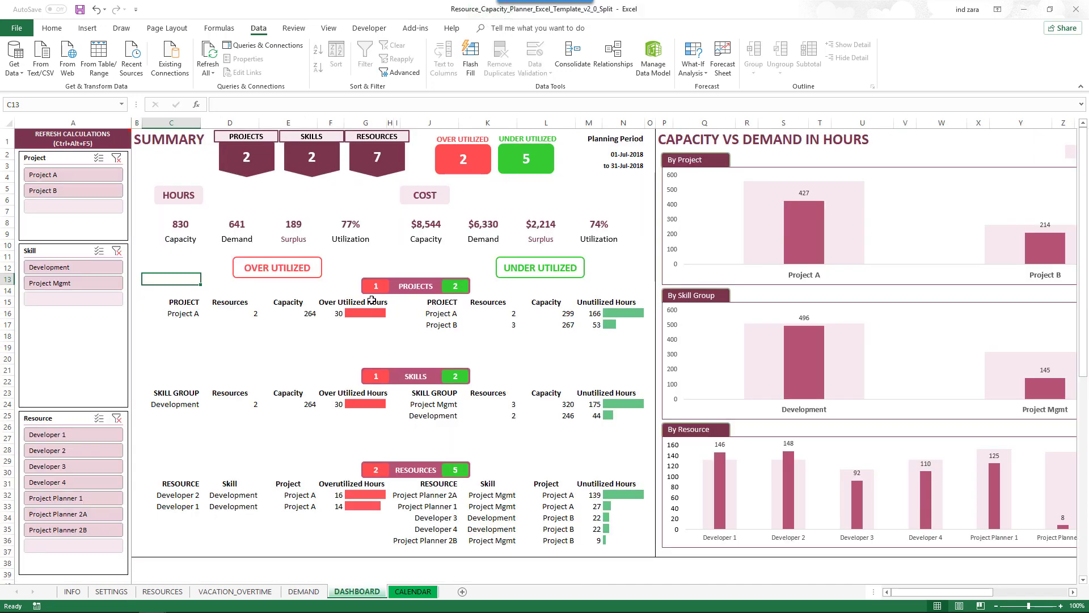
left_click(428, 497)
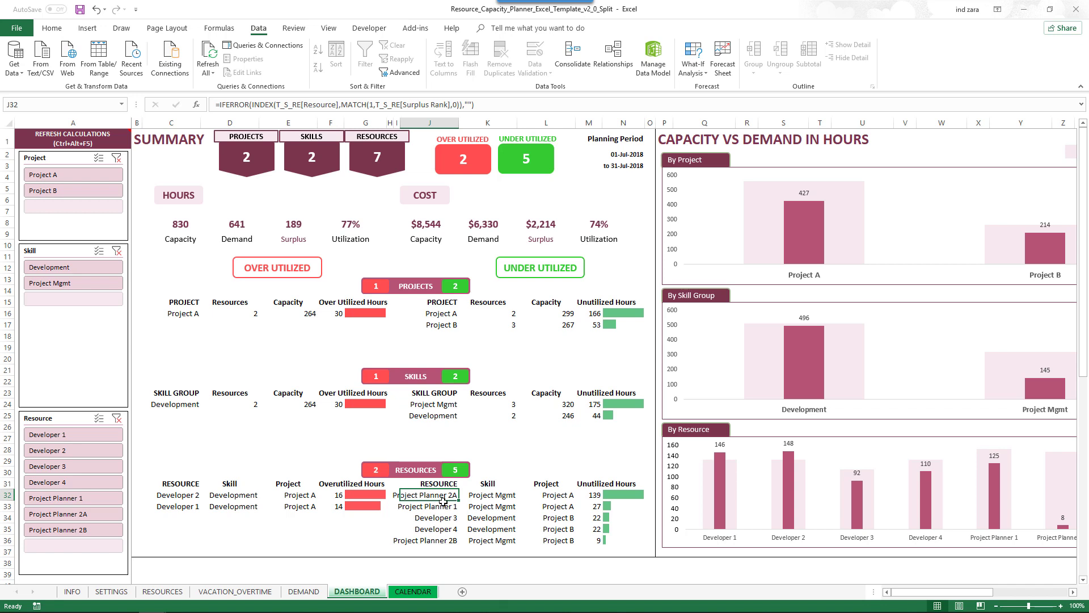
left_click(446, 538)
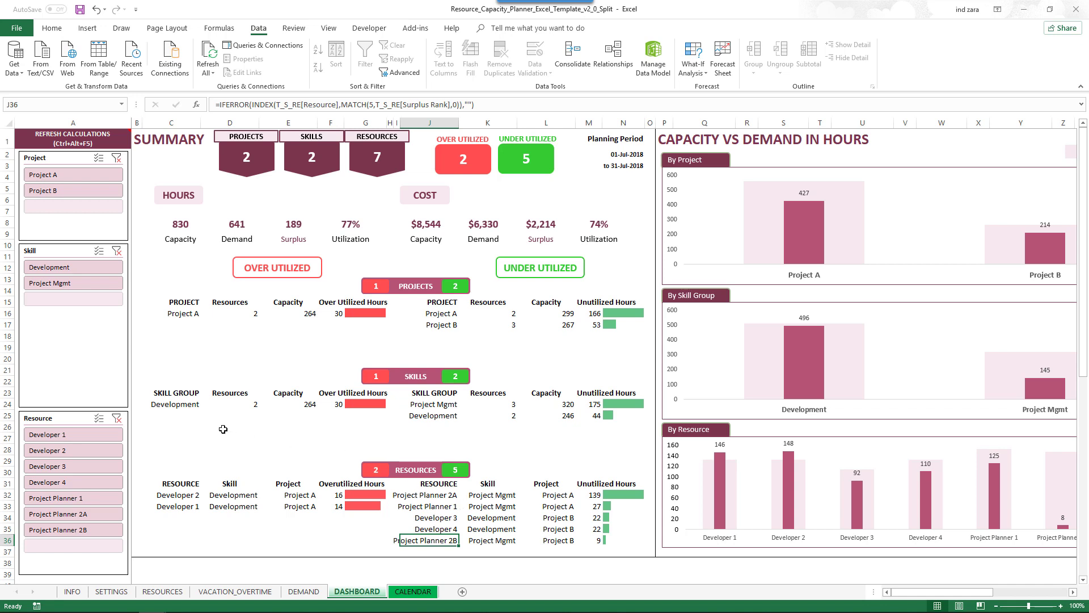
- Filter the Resource slicer to Project Planner 2A plus 2B
left_click(82, 514)
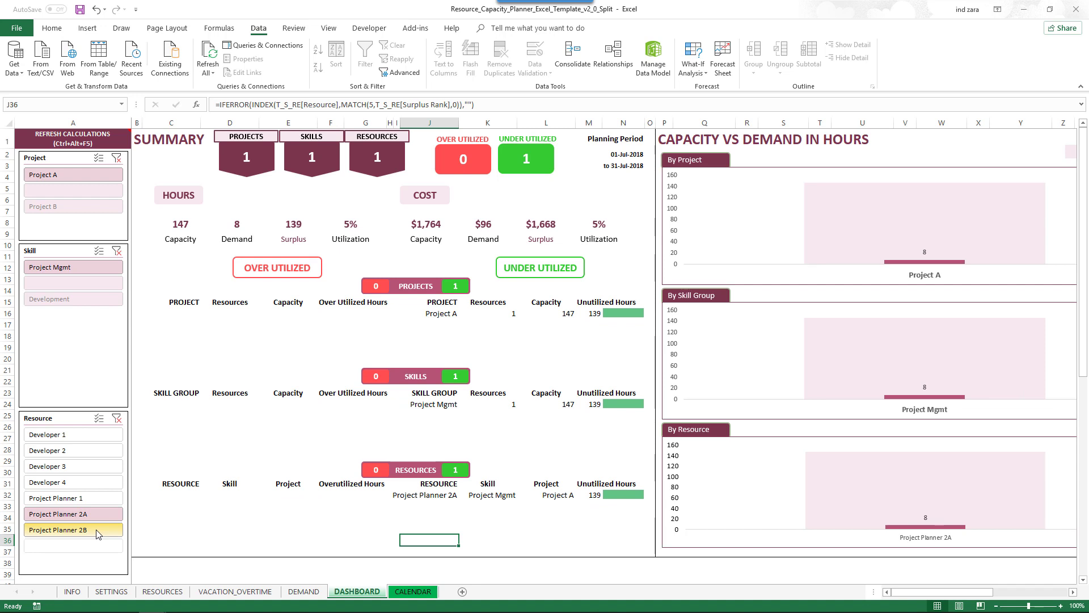
left_click(96, 531, "ctrl")
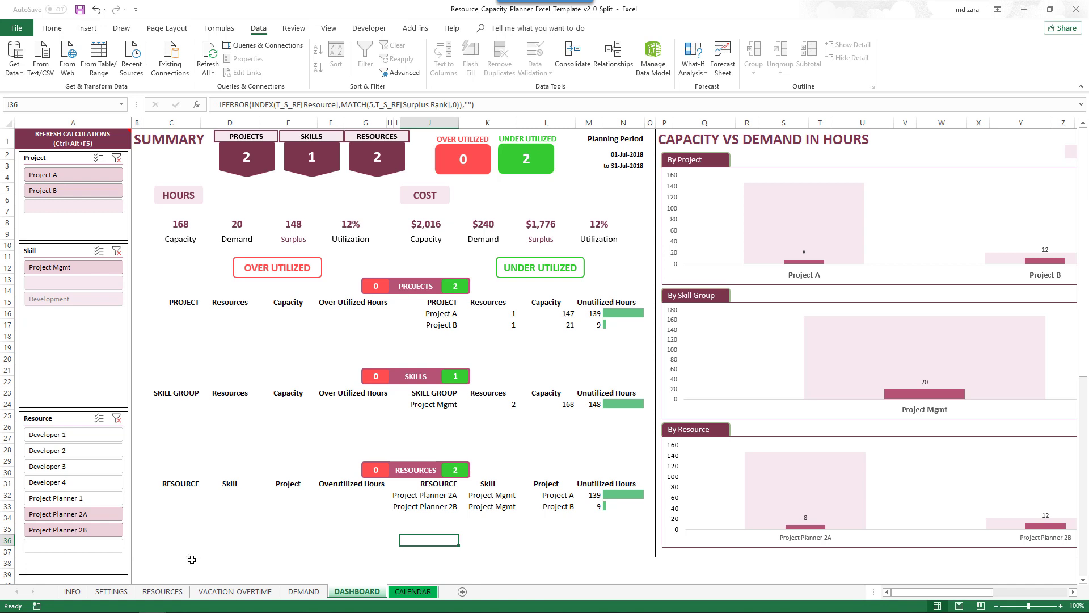
- Select the Project Planner 2A and 2B resources in A9:A10, then move to VACATION_OVERTIME
left_click(171, 591)
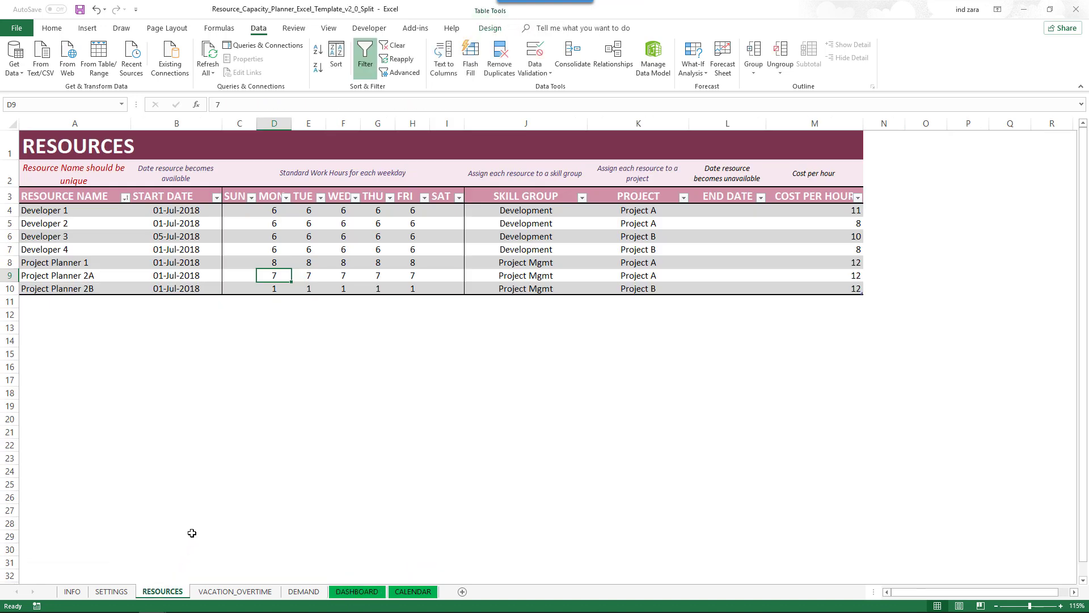
left_click(104, 276)
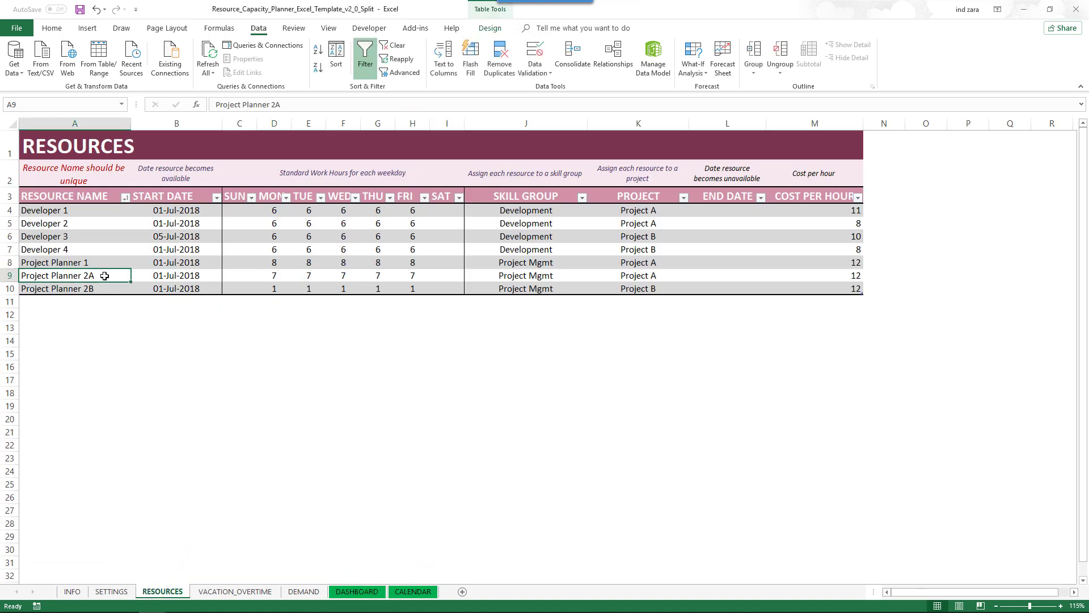
left_click_drag(104, 276, 107, 285)
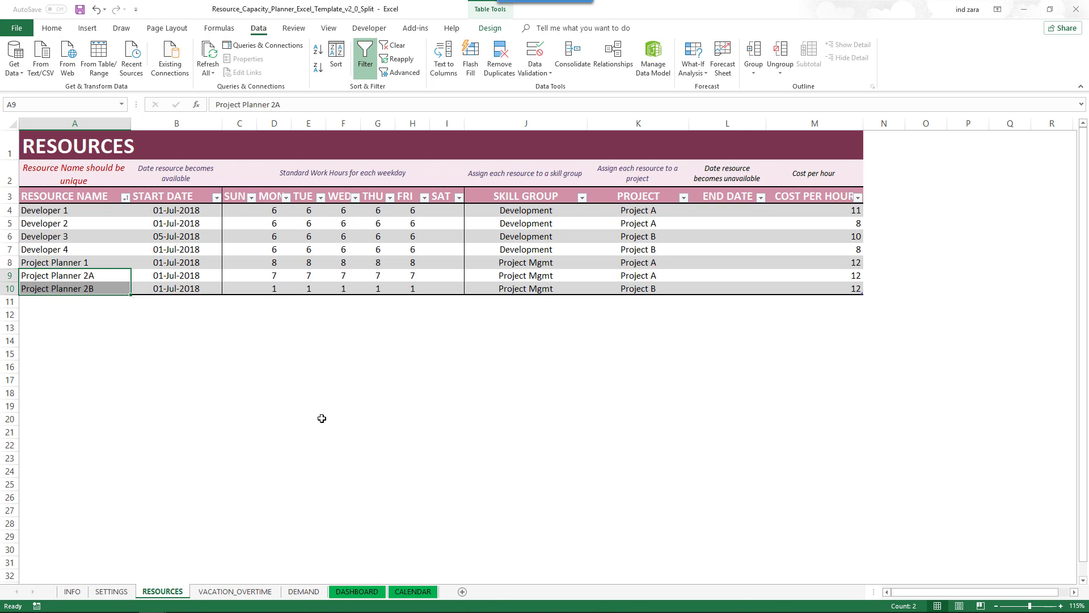
left_click(263, 591)
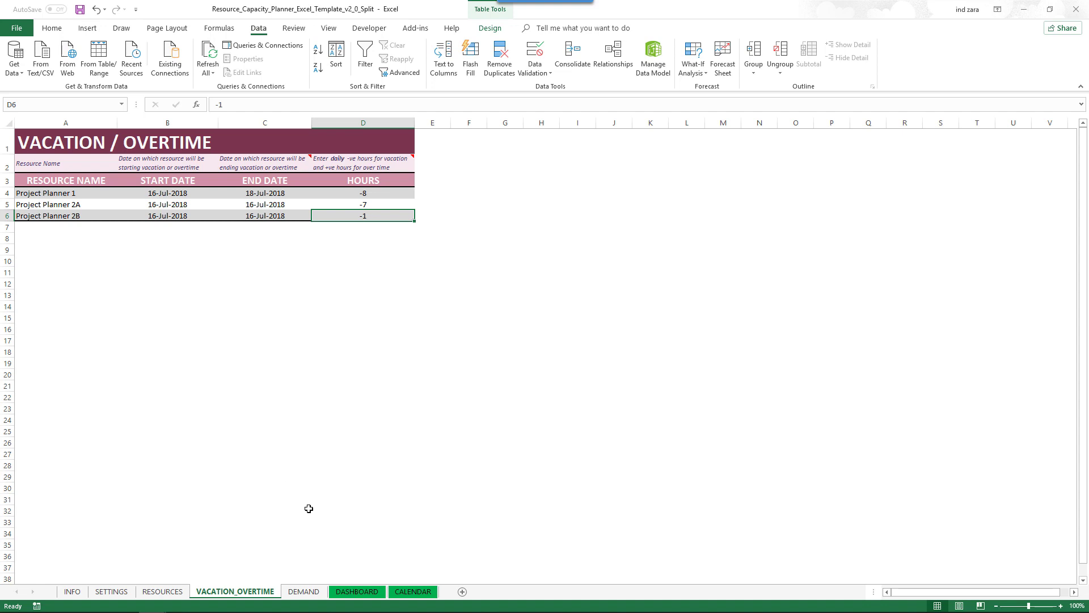
- Pass through DEMAND back to the DASHBOARD showing 168 capacity, 20 demand hours, 12% utilization
left_click(304, 591)
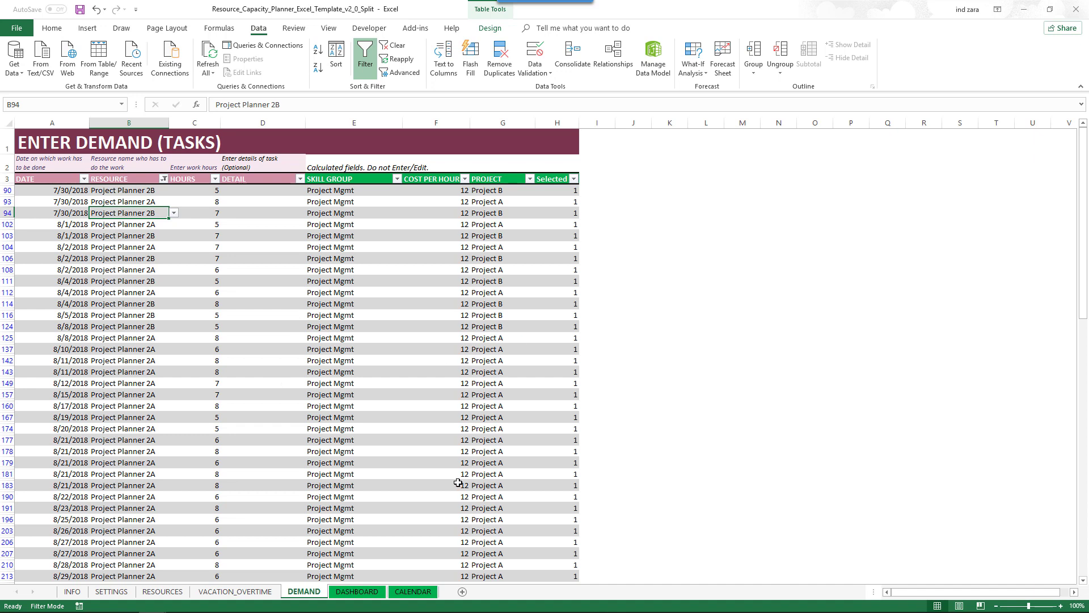
left_click(356, 592)
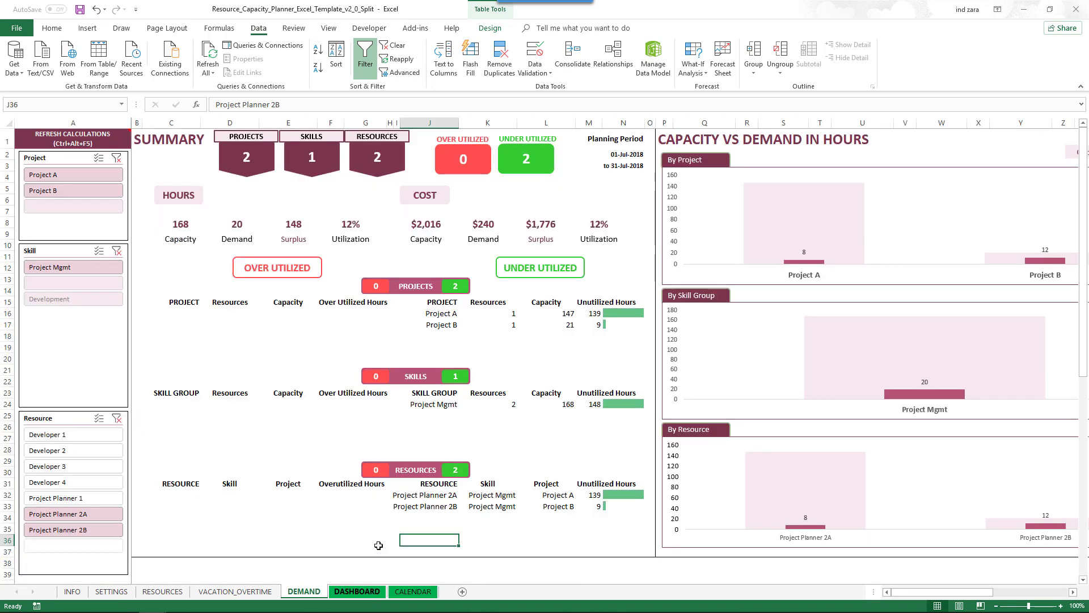